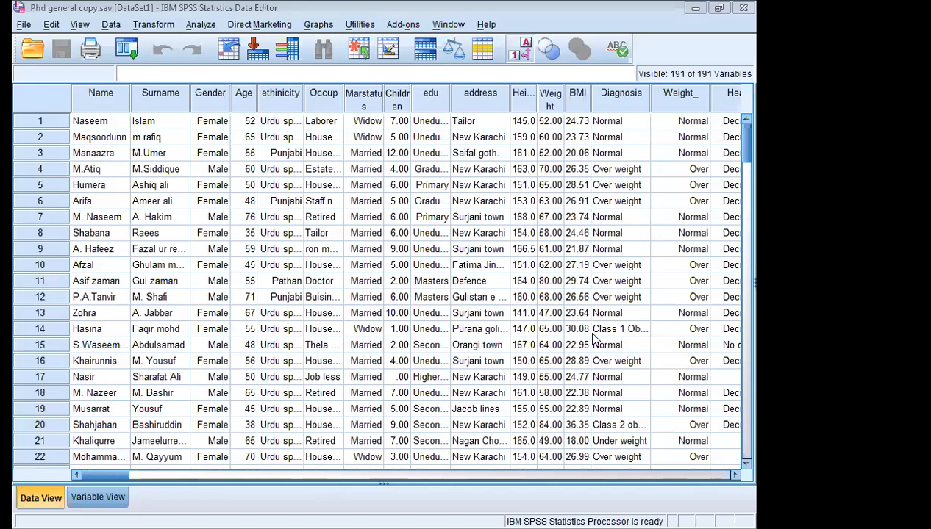
pyautogui.moveTo(593, 335); pyautogui.dragTo(276, 140)
pyautogui.click(22, 250)
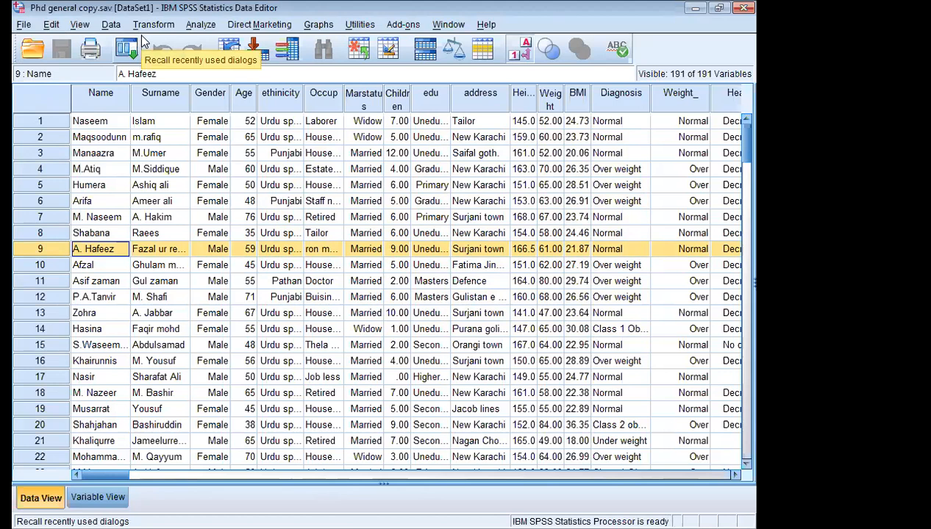
pyautogui.click(23, 25)
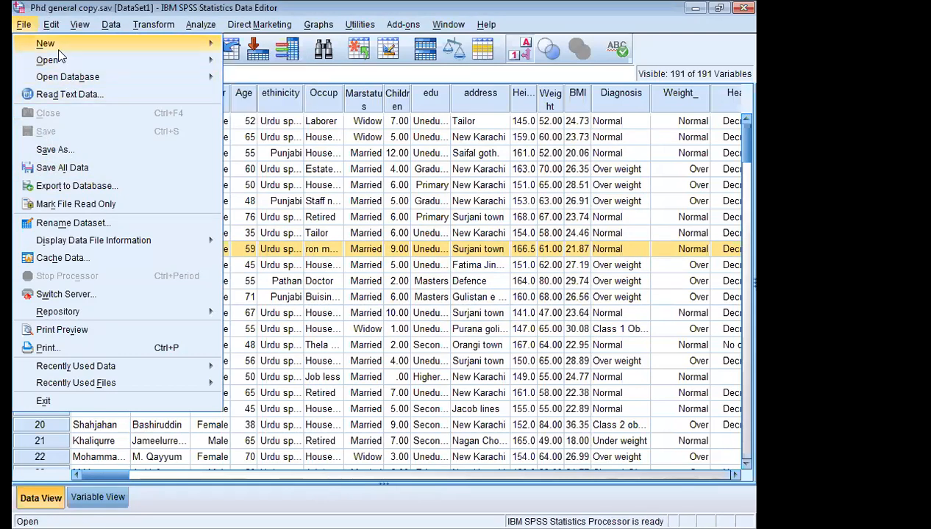
pyautogui.moveTo(58, 45)
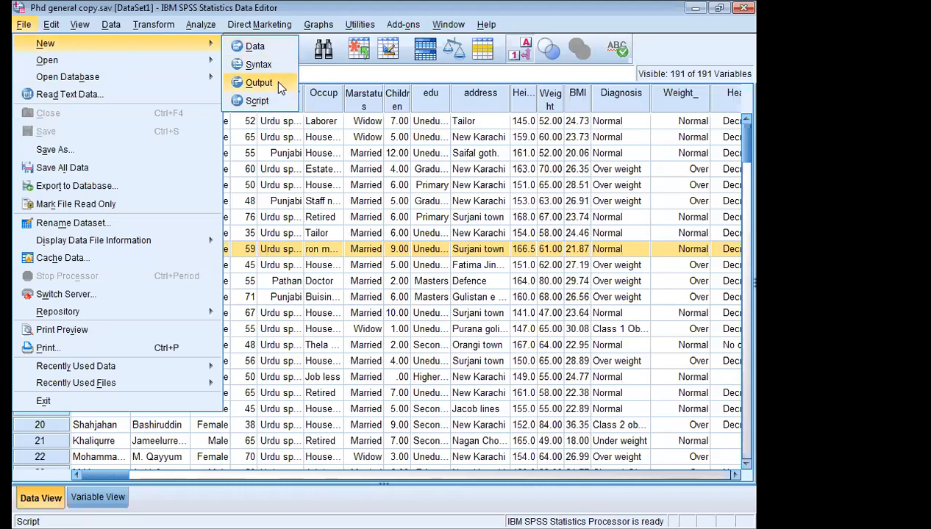
pyautogui.moveTo(291, 25)
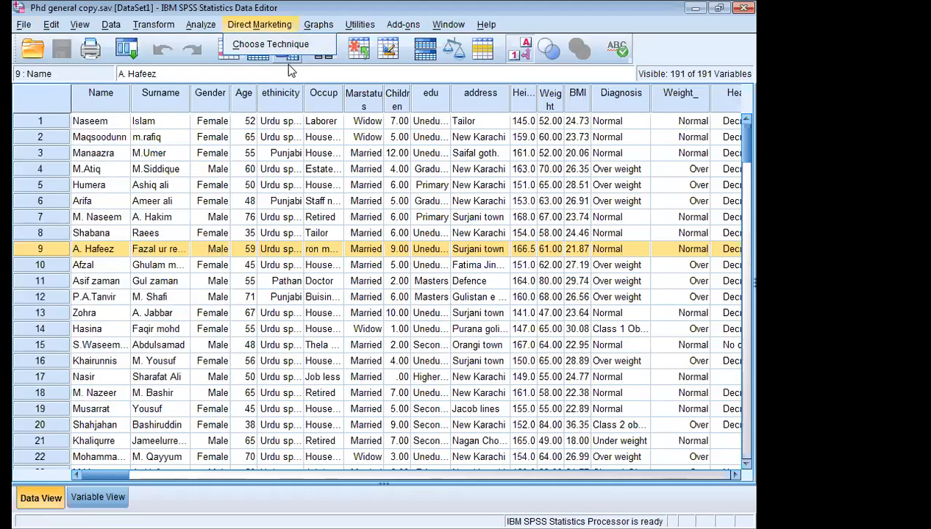
pyautogui.moveTo(22, 28)
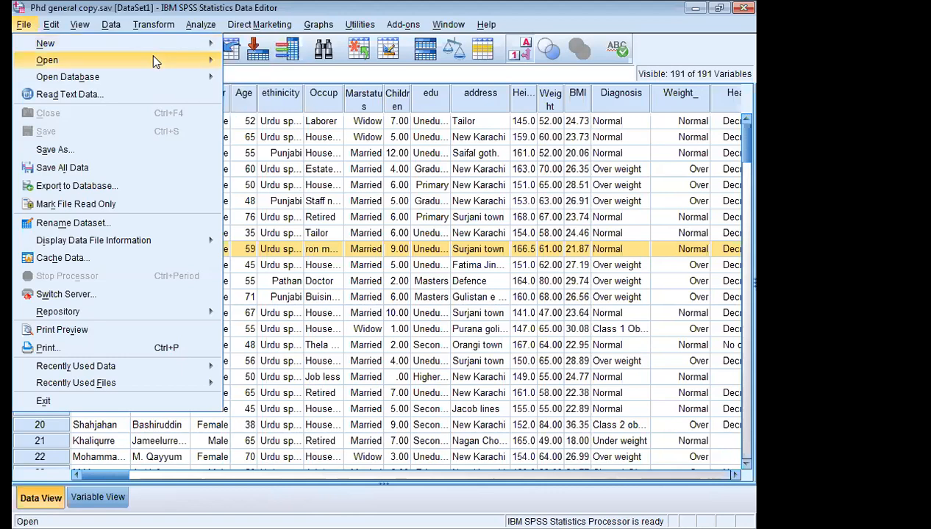
pyautogui.moveTo(152, 56)
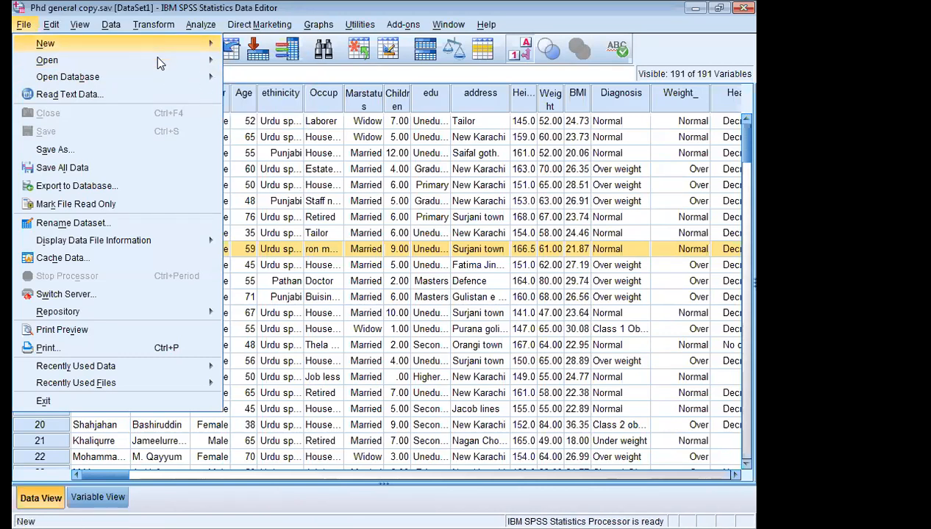
# Step: Begin saving the dataset as a new SPSS Statistics file named Data
pyautogui.click(137, 156)
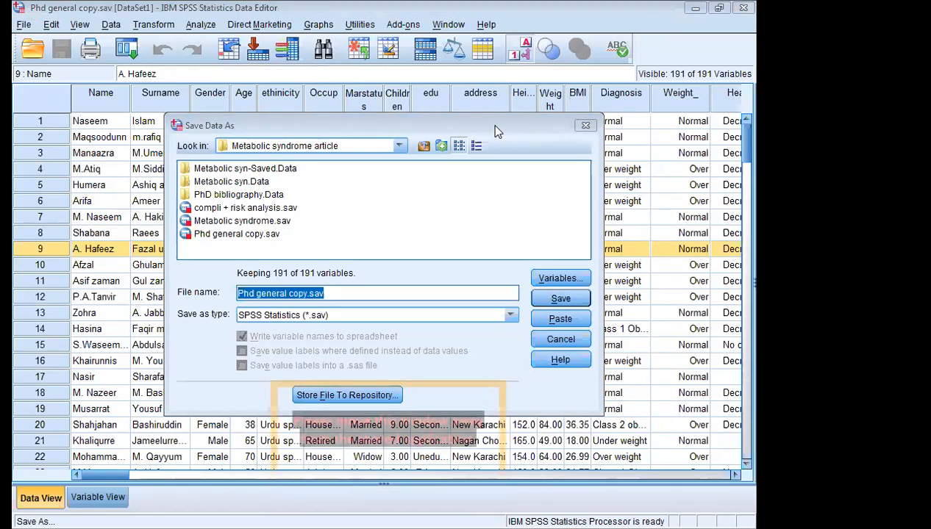
pyautogui.click(380, 223)
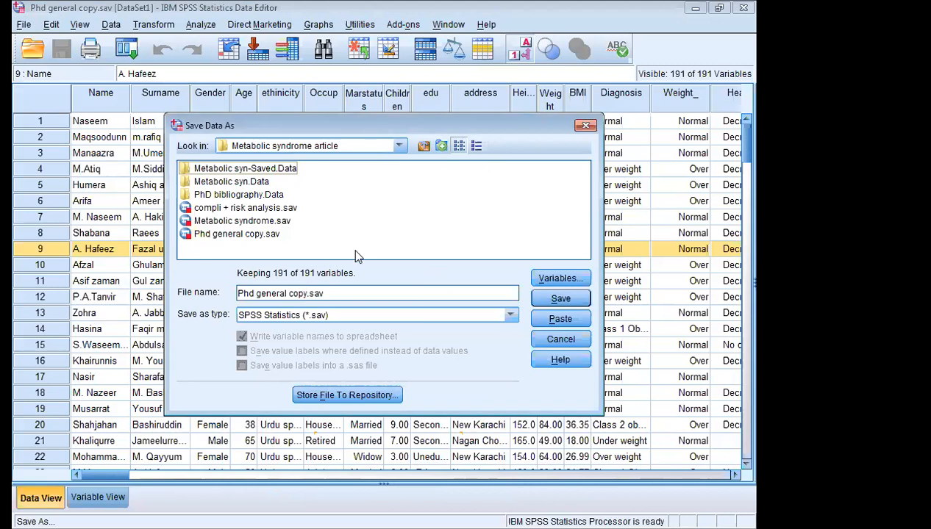
pyautogui.click(334, 297)
pyautogui.press('BackSpace')
pyautogui.press('BackSpace')
pyautogui.press('BackSpace')
pyautogui.press('BackSpace')
pyautogui.press('BackSpace')
pyautogui.press('BackSpace')
pyautogui.press('BackSpace')
pyautogui.press('BackSpace')
pyautogui.press('BackSpace')
pyautogui.press('BackSpace')
pyautogui.press('BackSpace')
pyautogui.press('BackSpace')
pyautogui.press('BackSpace')
pyautogui.press('BackSpace')
pyautogui.press('BackSpace')
pyautogui.press('BackSpace')
pyautogui.press('BackSpace')
pyautogui.press('BackSpace')
pyautogui.press('BackSpace')
pyautogui.press('BackSpace')
pyautogui.write('Data')
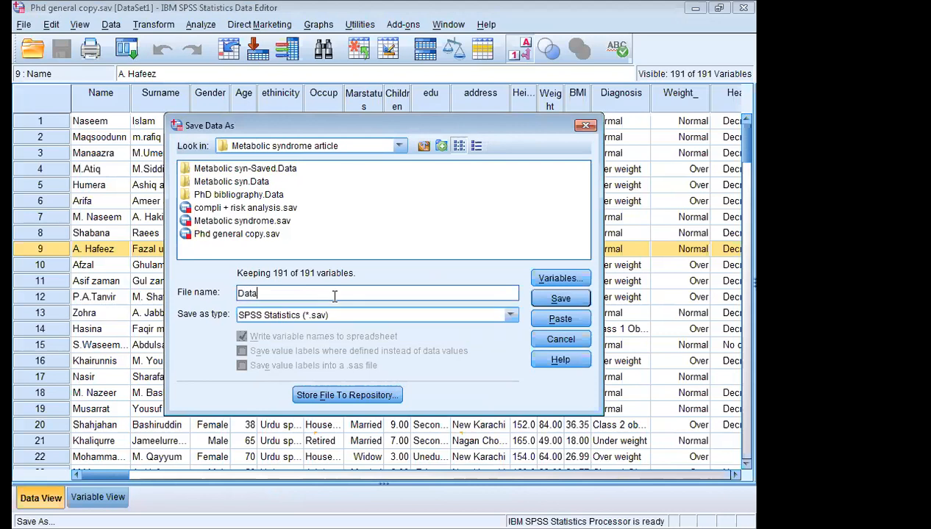
# Step: Look through the available save locations, and dismiss the save dialog without saving
pyautogui.click(398, 144)
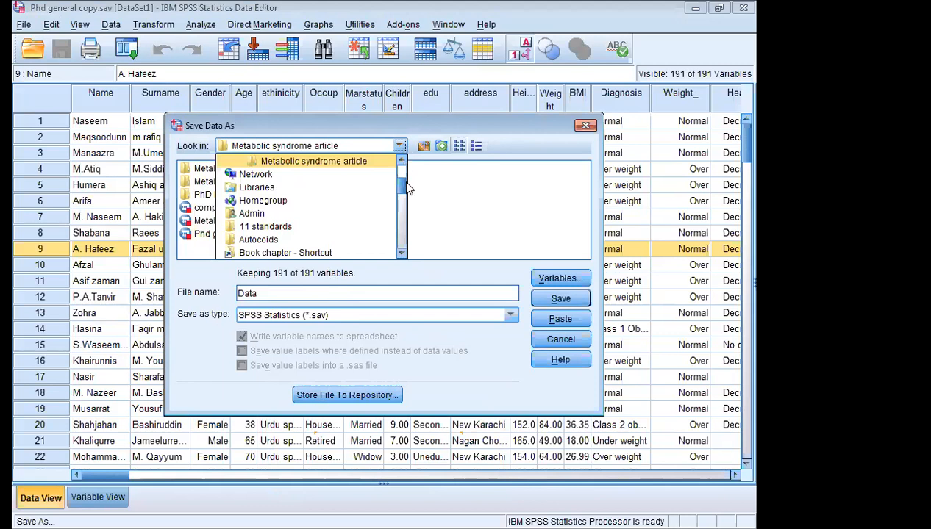
pyautogui.scroll(2, 397, 181)
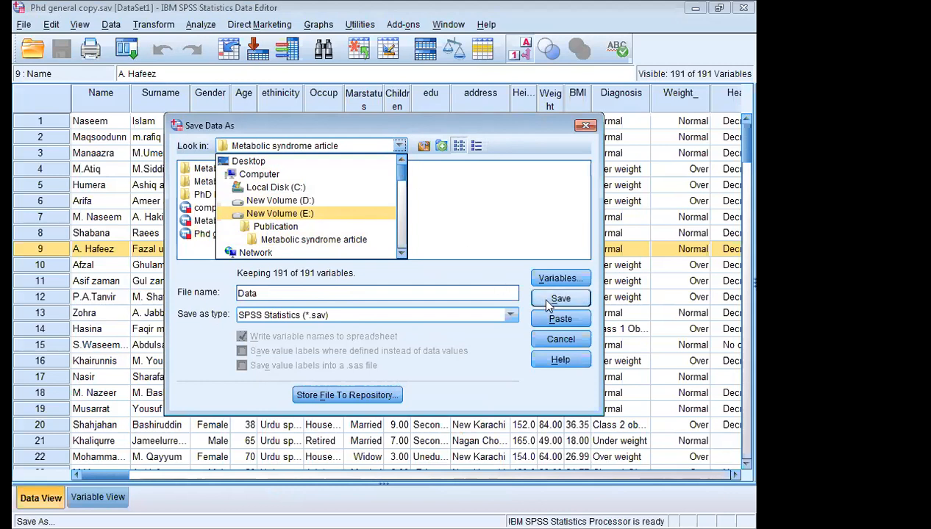
pyautogui.click(540, 224)
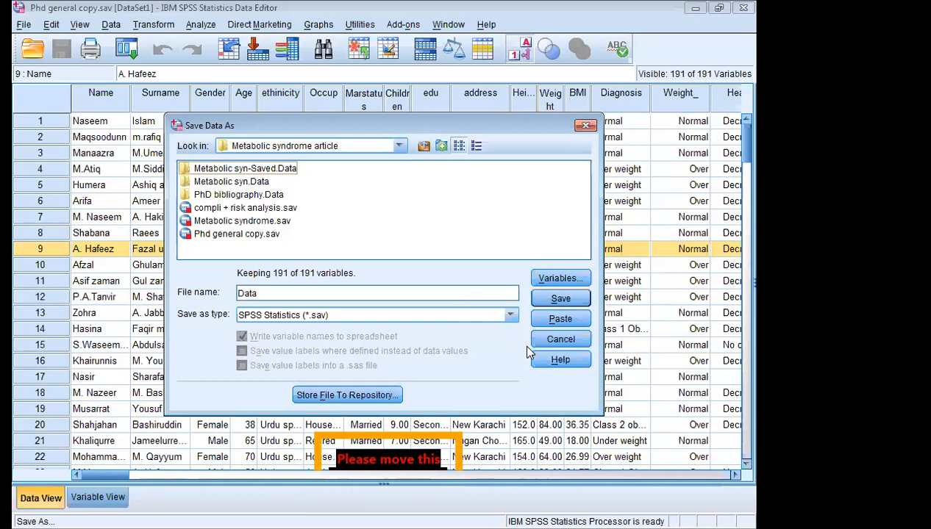
pyautogui.click(584, 127)
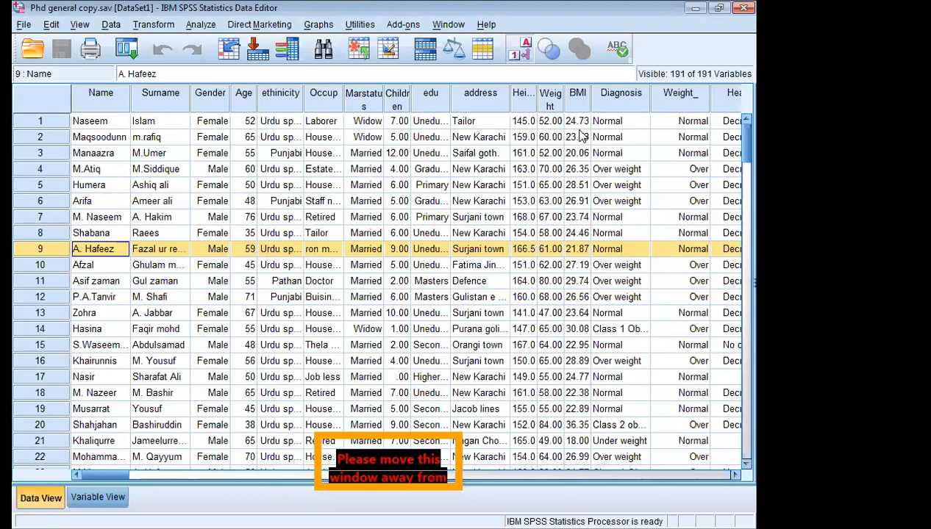
pyautogui.click(24, 24)
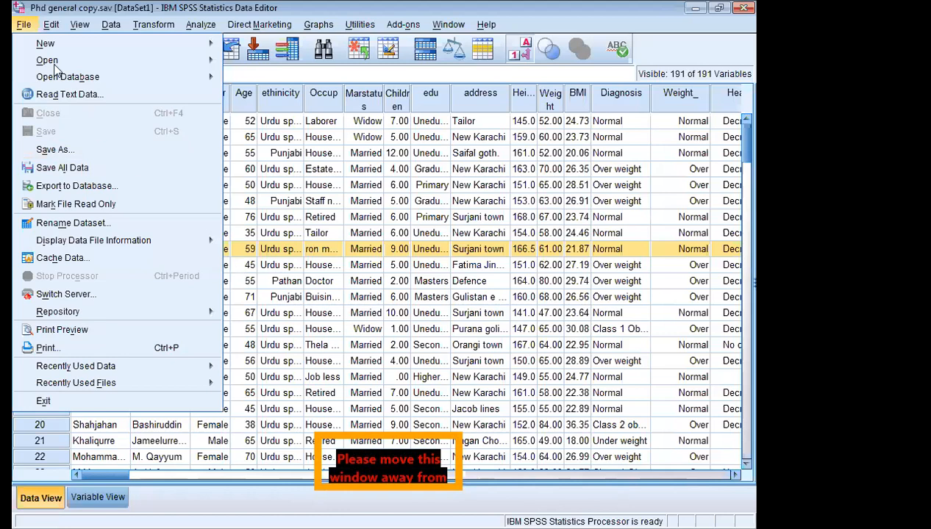
pyautogui.moveTo(56, 26)
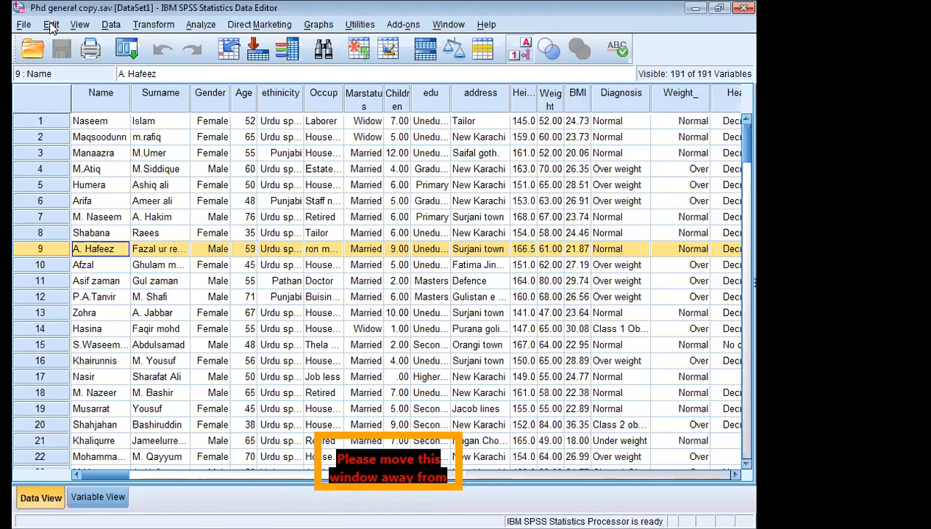
pyautogui.click(51, 25)
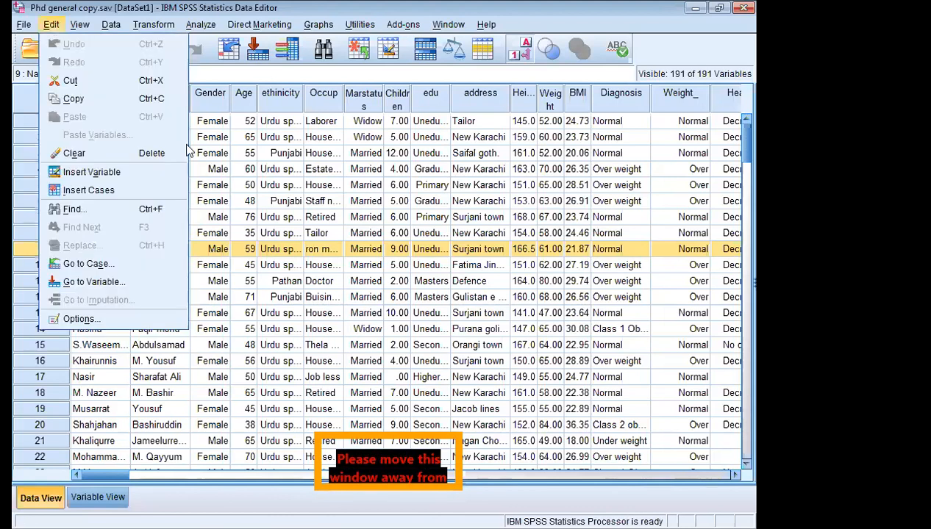
pyautogui.click(572, 157)
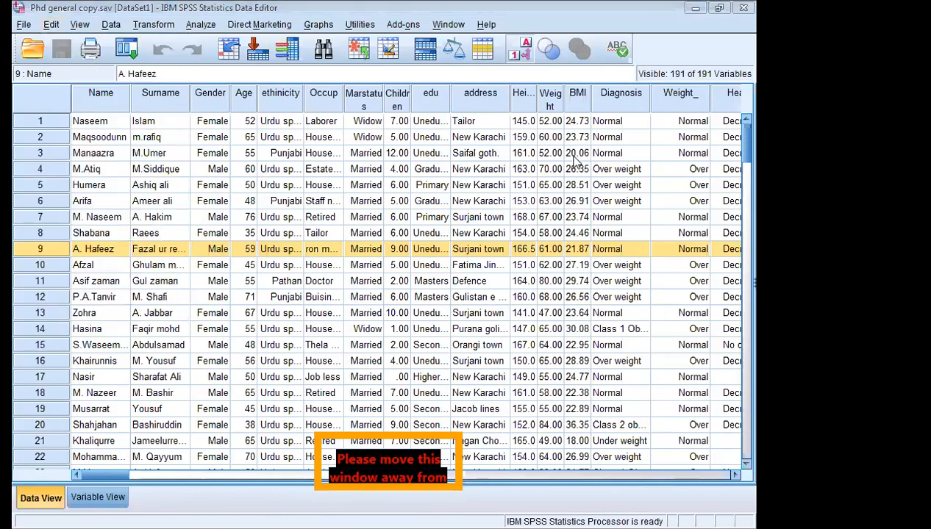
pyautogui.click(104, 4)
pyautogui.click(51, 25)
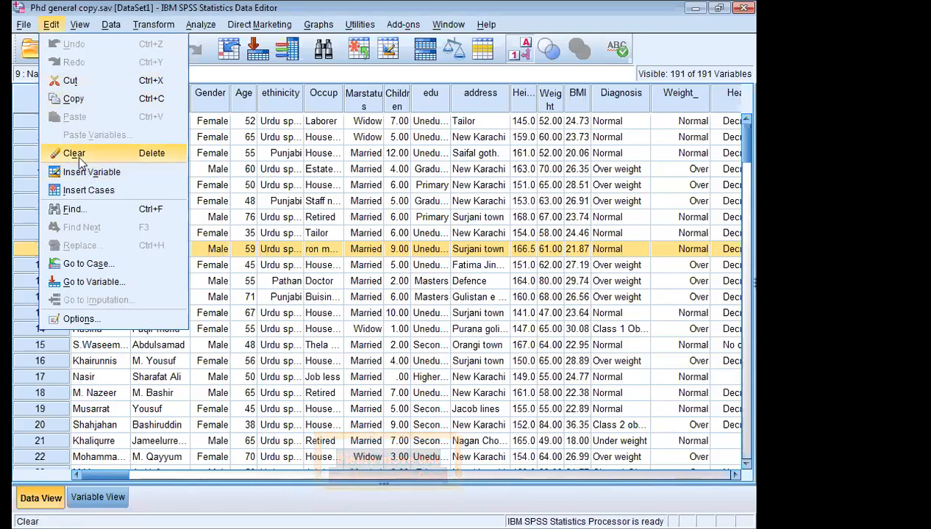
pyautogui.click(52, 27)
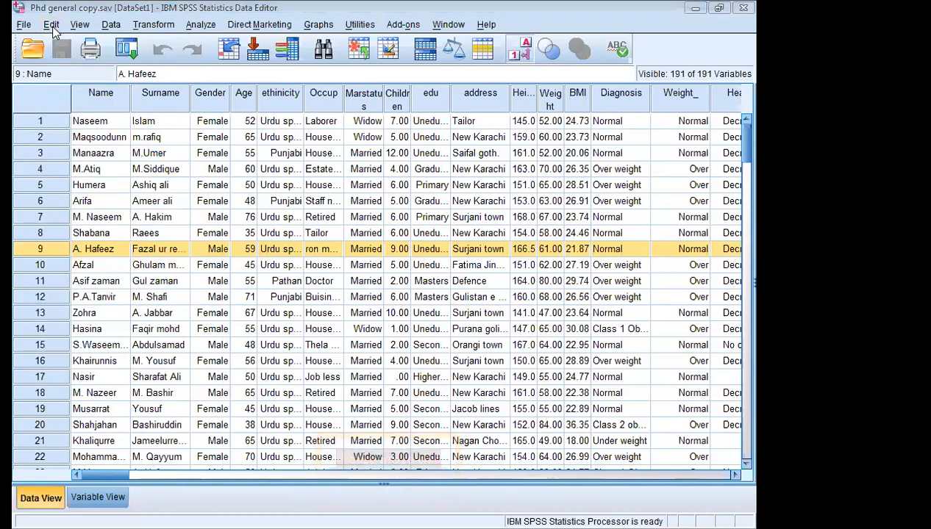
pyautogui.click(52, 27)
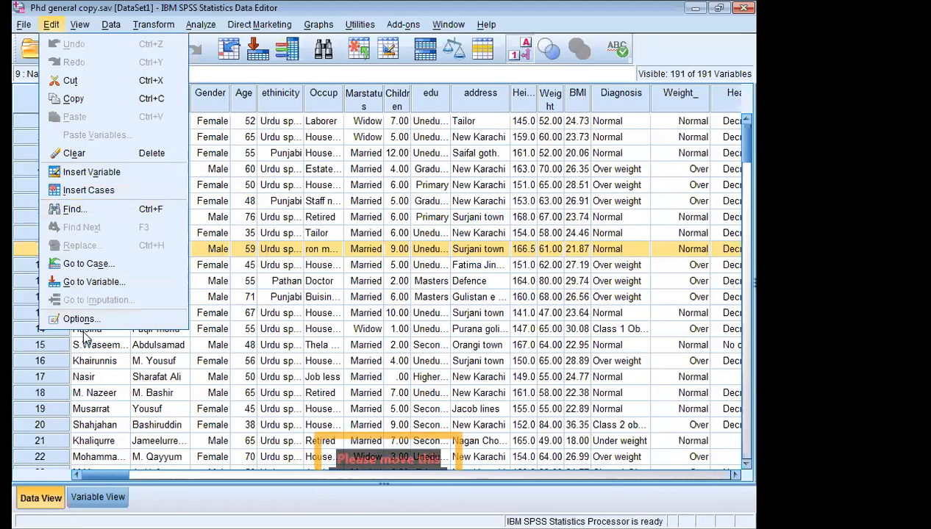
# Step: Turn off the value labels to show the underlying numeric codes, and turn the labels back on
pyautogui.moveTo(71, 24)
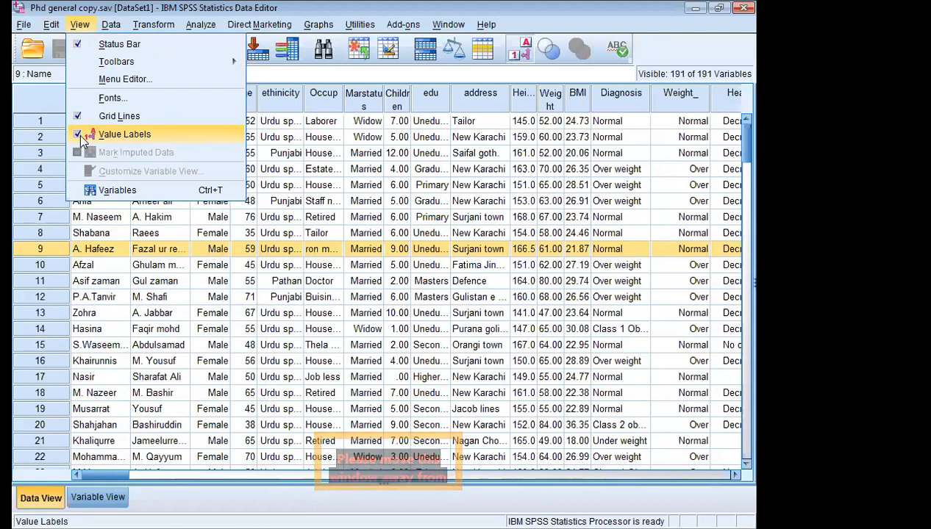
pyautogui.click(118, 133)
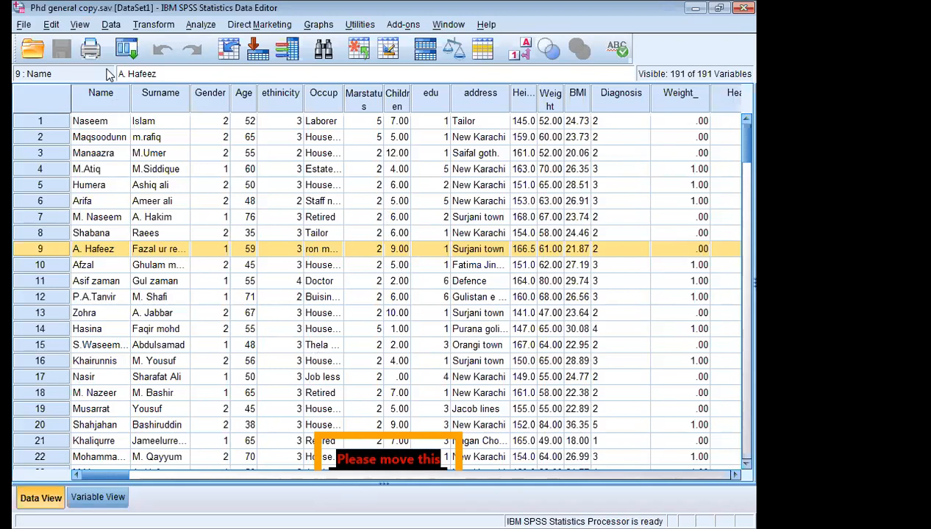
pyautogui.click(80, 24)
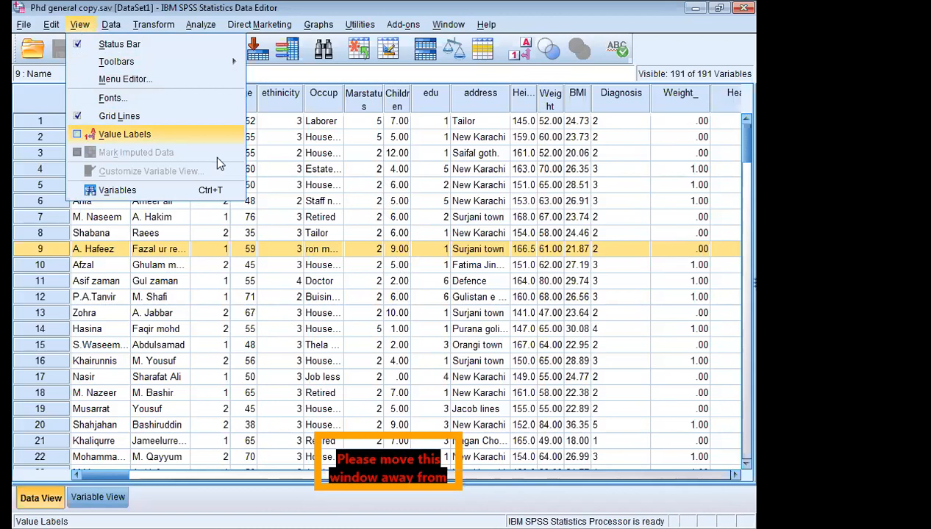
pyautogui.click(87, 134)
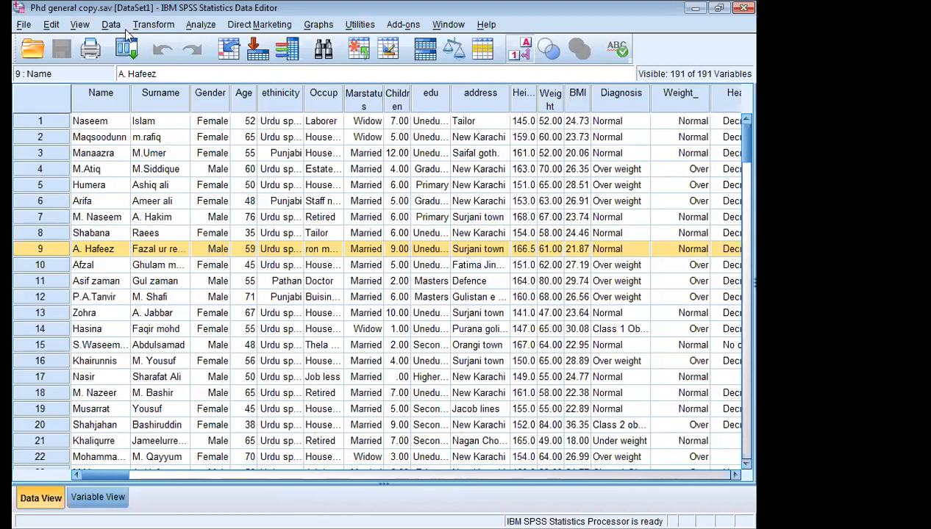
pyautogui.click(109, 25)
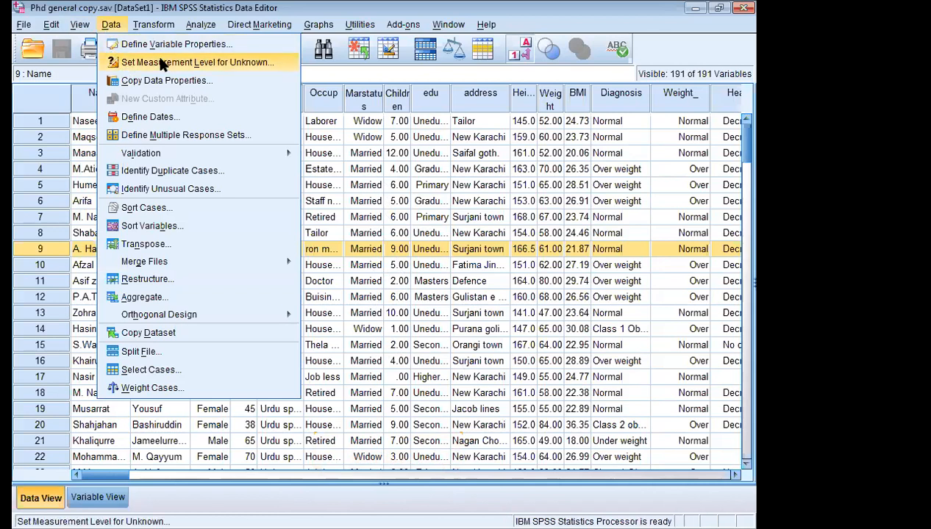
pyautogui.moveTo(154, 154)
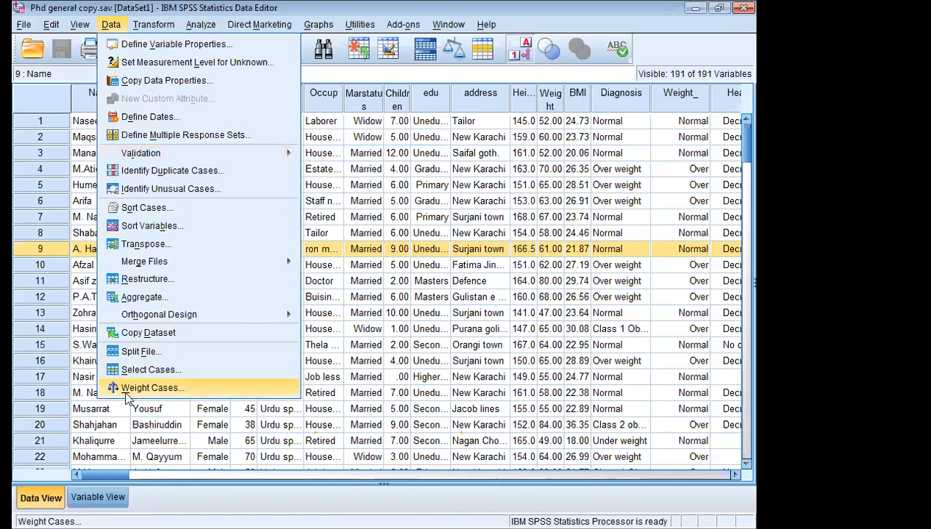
pyautogui.moveTo(160, 30)
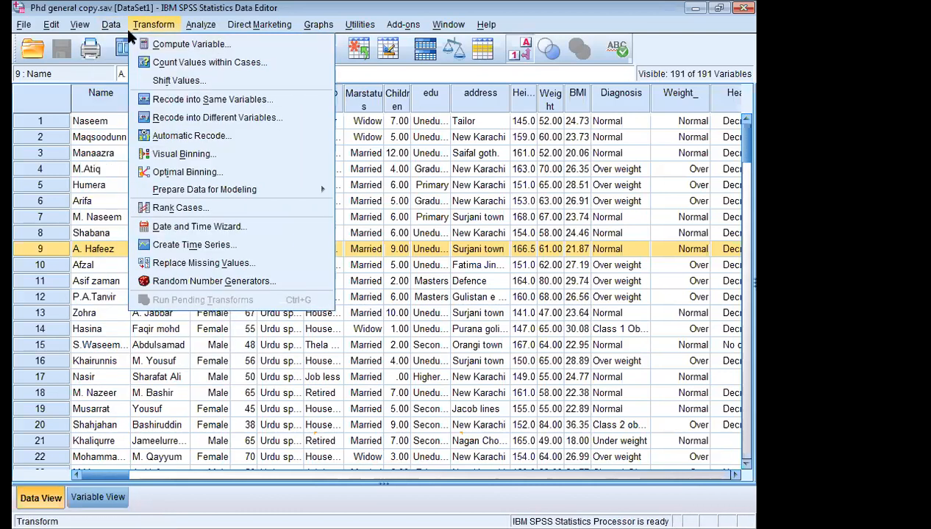
pyautogui.moveTo(111, 28)
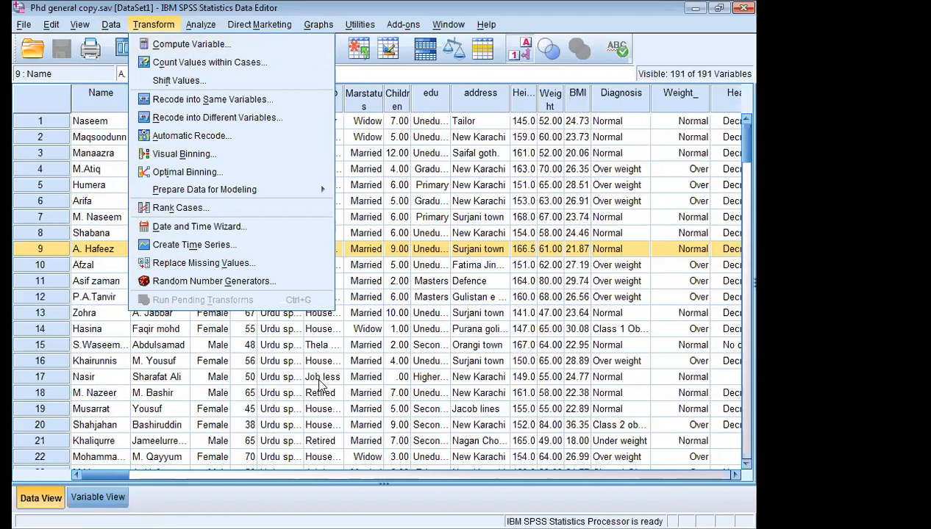
pyautogui.click(319, 383)
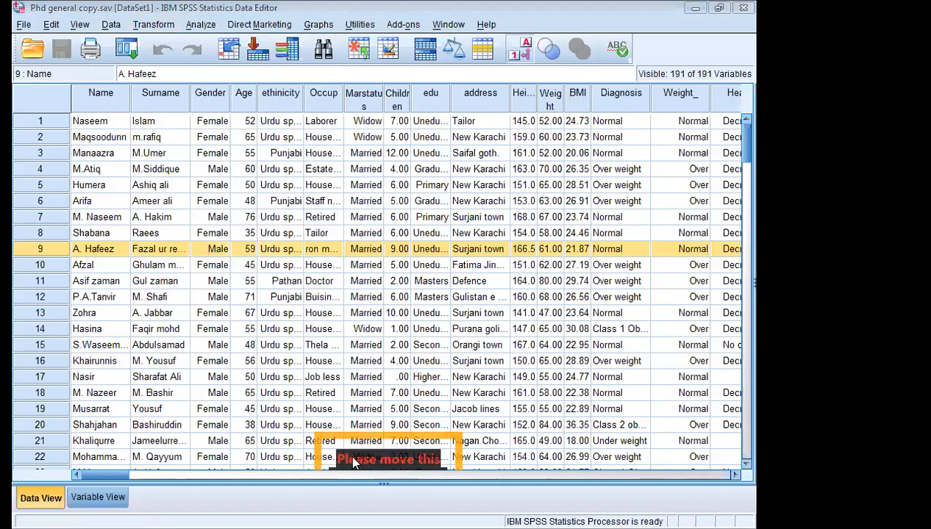
pyautogui.click(199, 28)
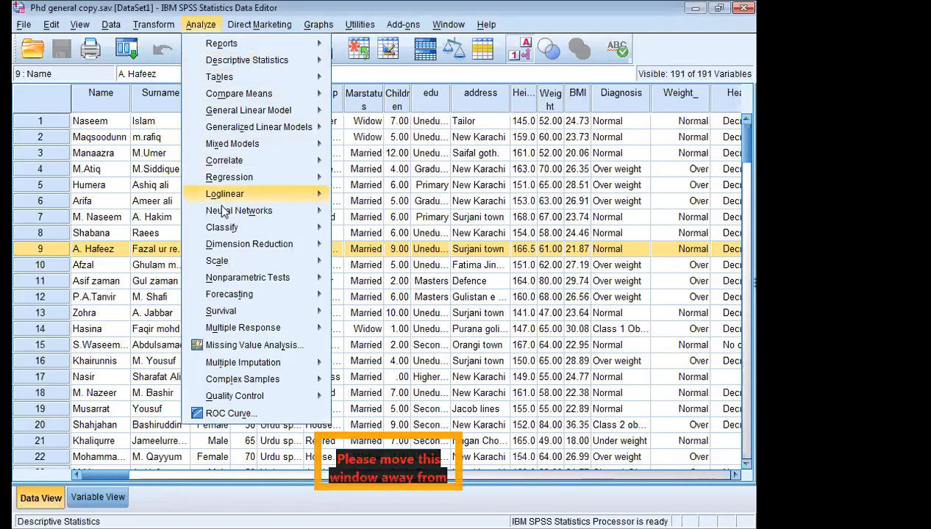
pyautogui.moveTo(222, 294)
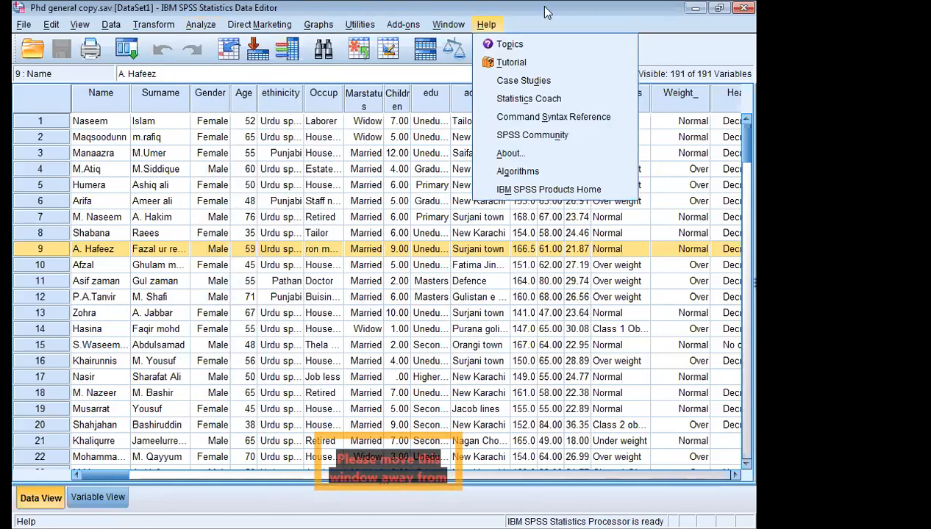
pyautogui.click(571, 12)
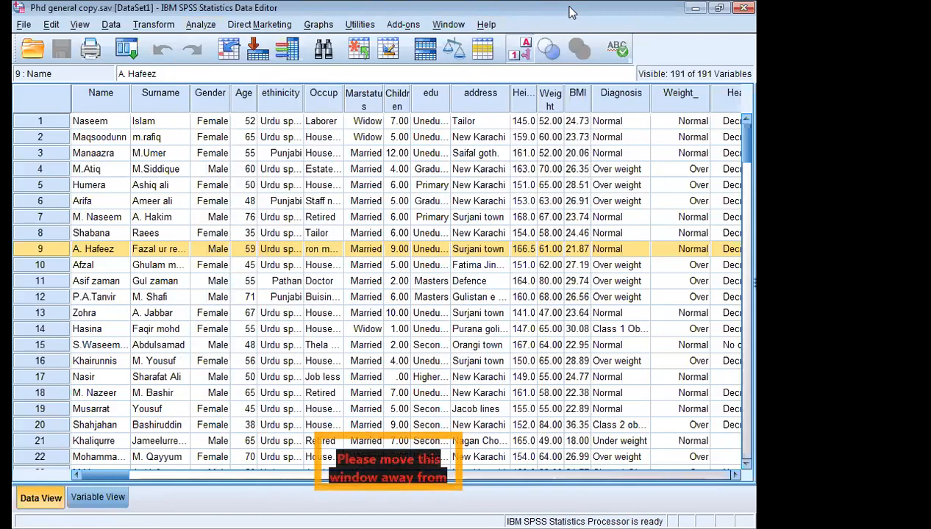